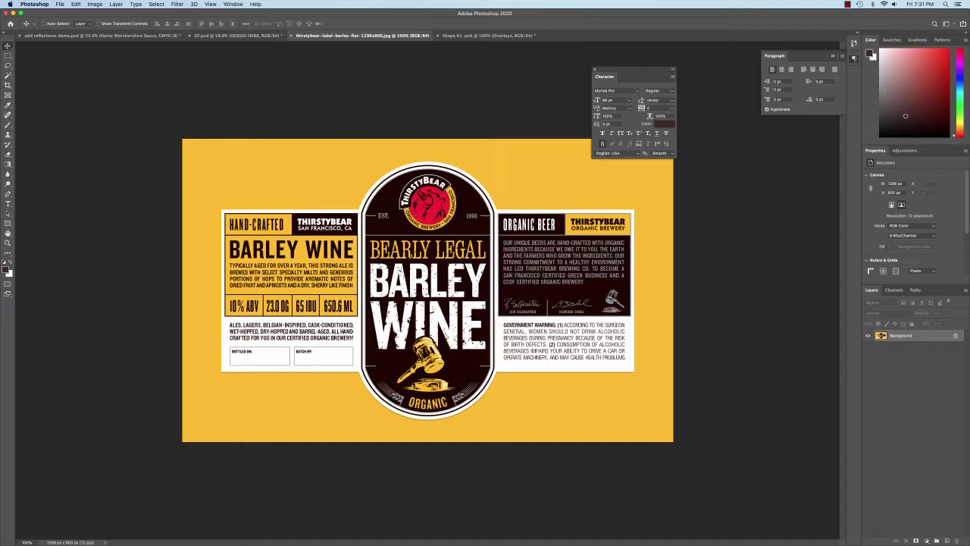
- Bring the 02.psd bottle mockup, with the Barley Wine label wrapped on it, to the front
click(237, 36)
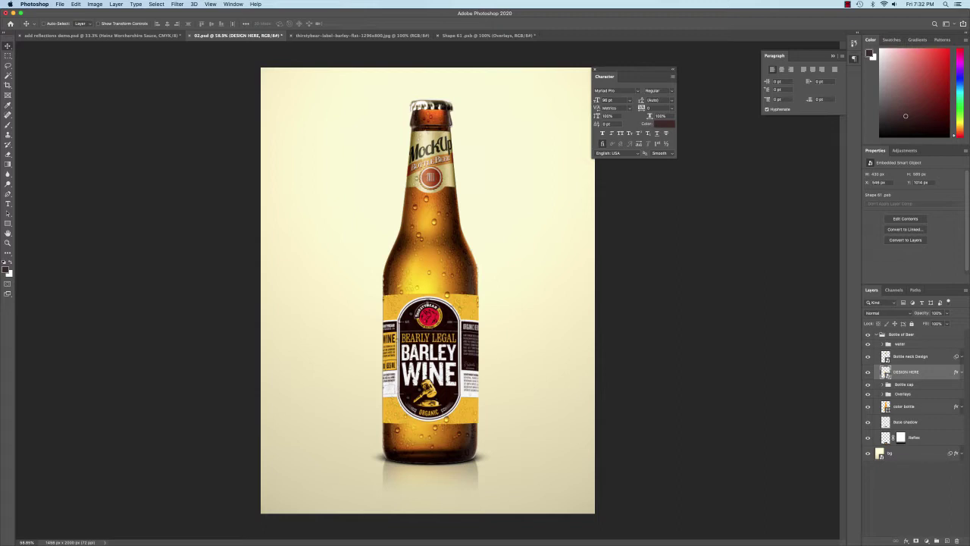
- Undo back to the MockUp Bottle Beer label and float an enlarged Layers panel
key(super+z)
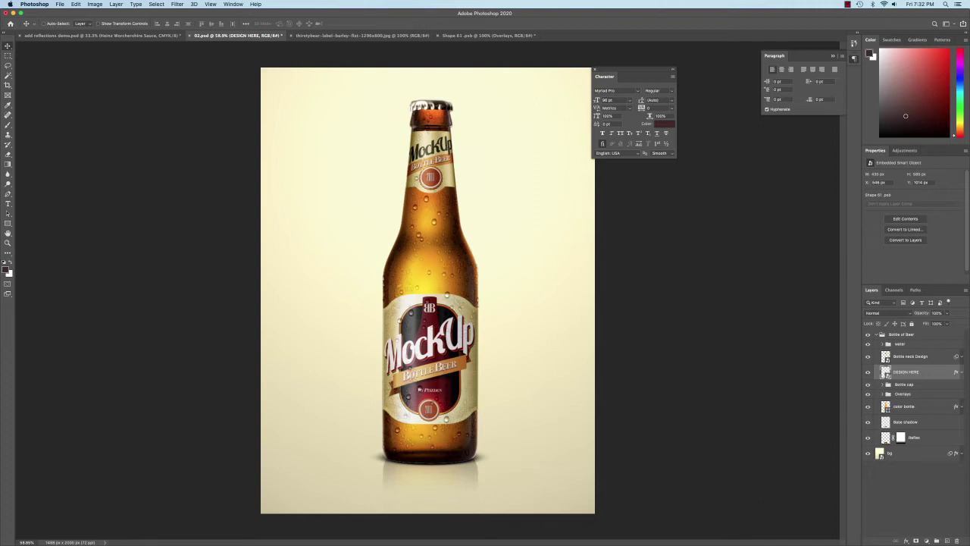
drag(872, 289, 621, 188)
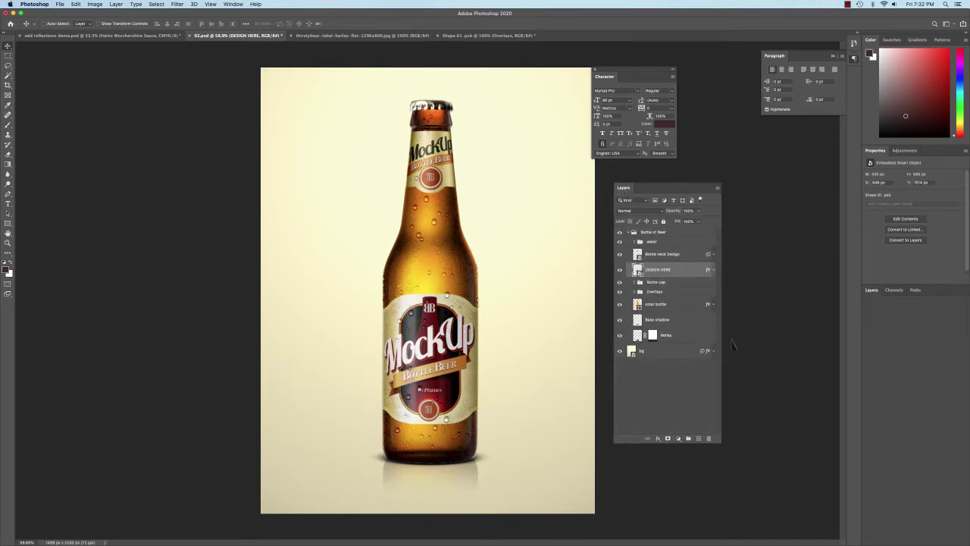
drag(704, 273, 826, 466)
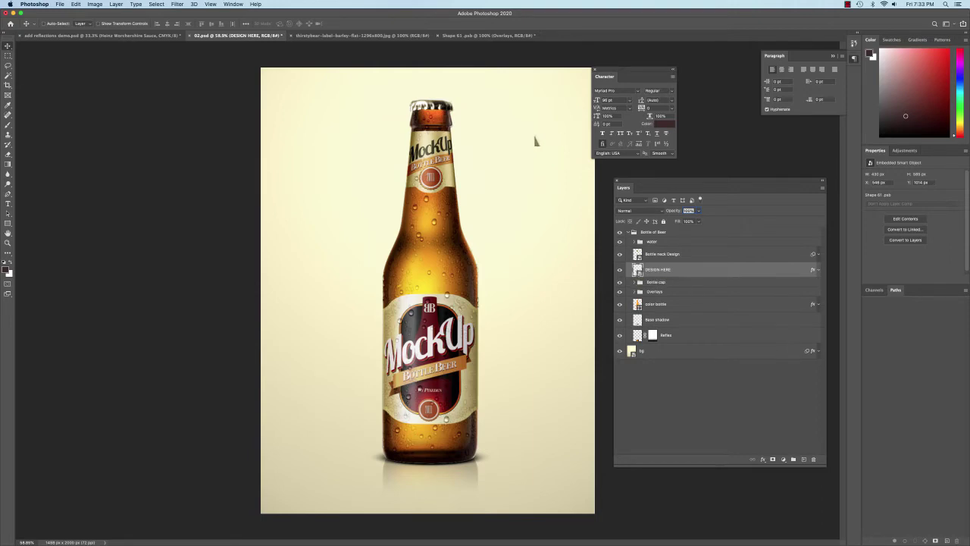
- Show the thirstybear label image and move the character and layer panels off the canvas
click(363, 35)
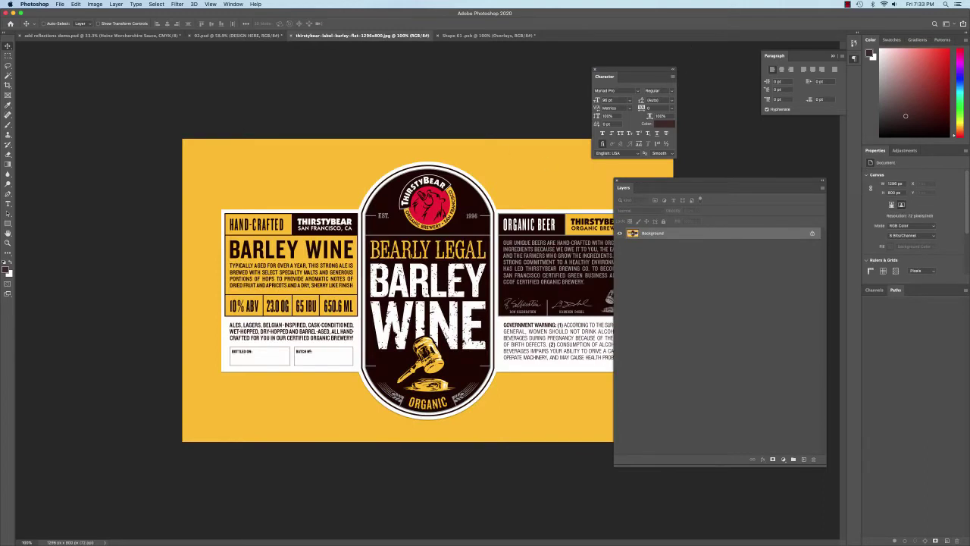
drag(621, 76, 711, 42)
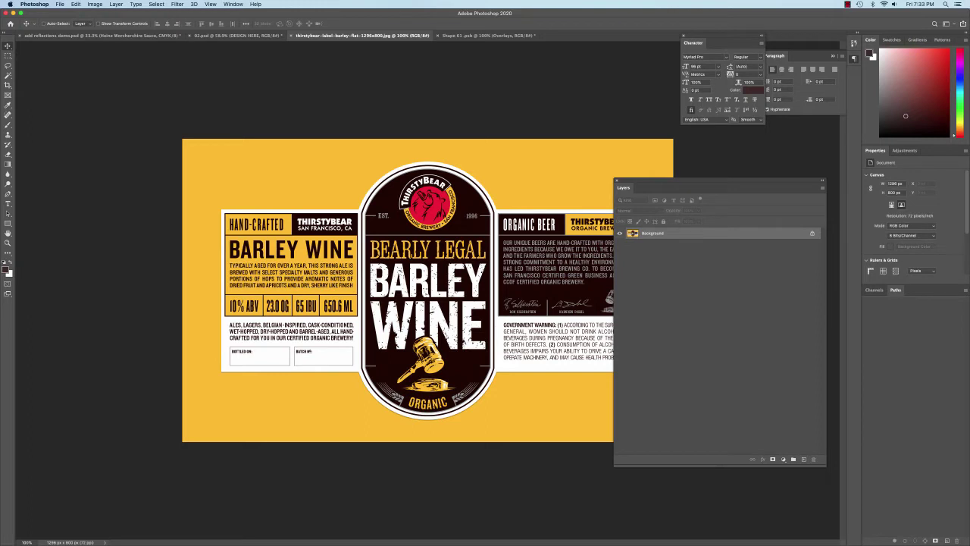
drag(645, 179, 672, 193)
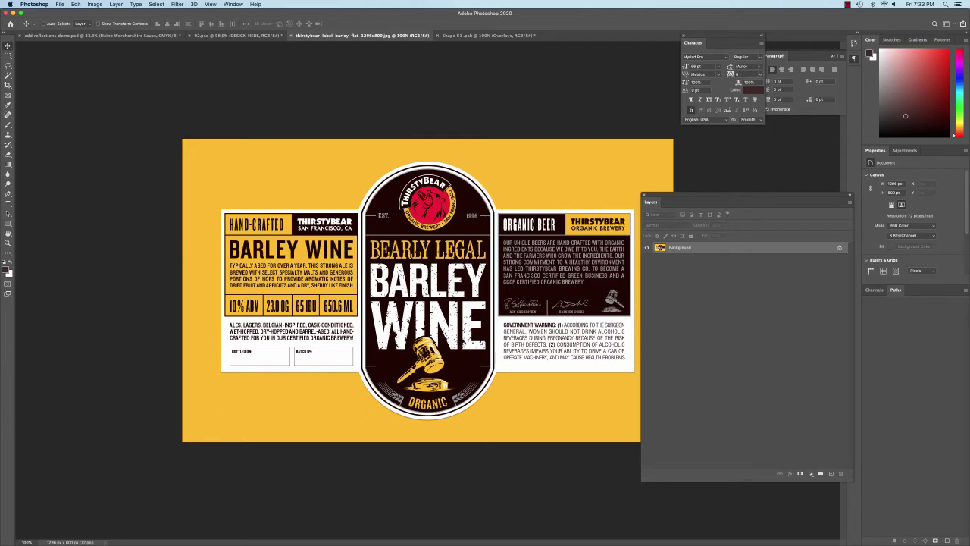
drag(641, 225, 690, 226)
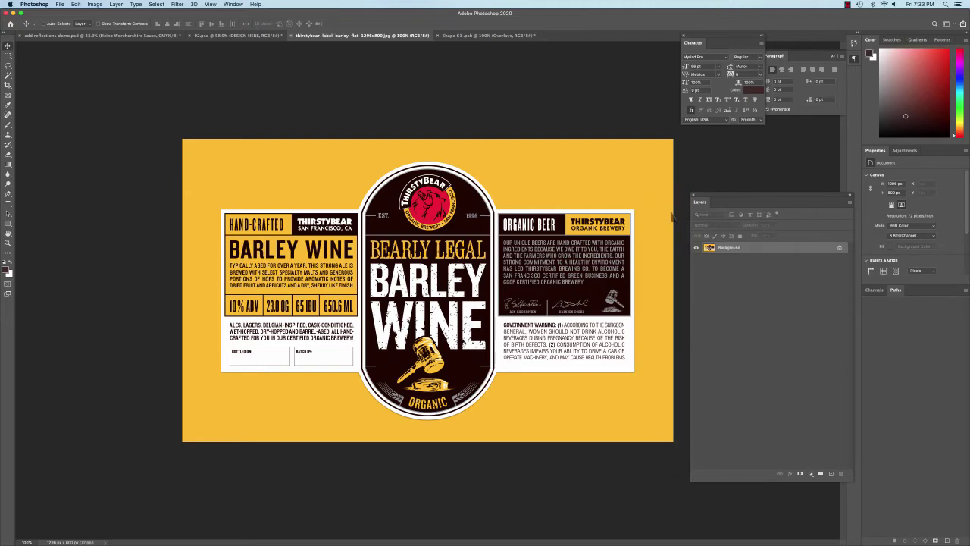
- Crop the label image to its central oval front panel, about 367 × 800 px
key(c)
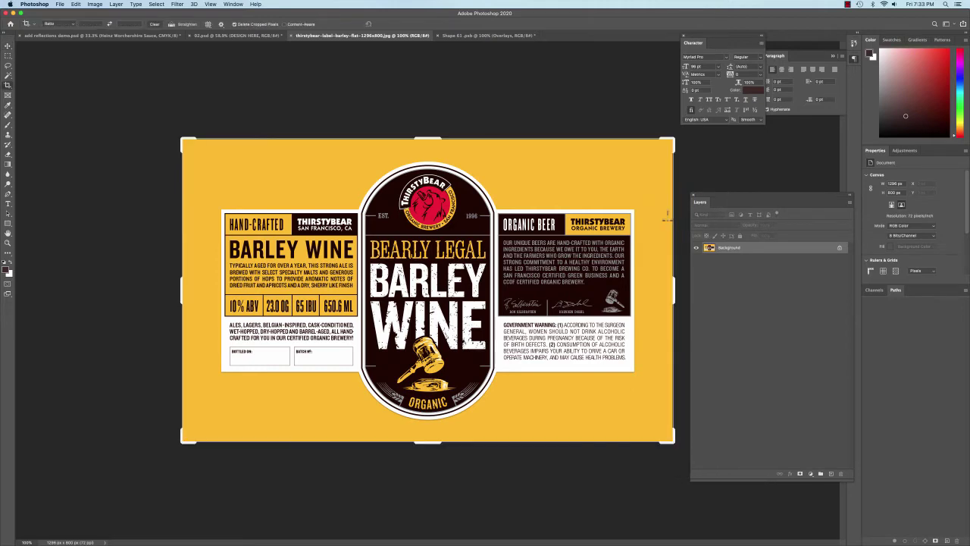
drag(673, 292, 588, 291)
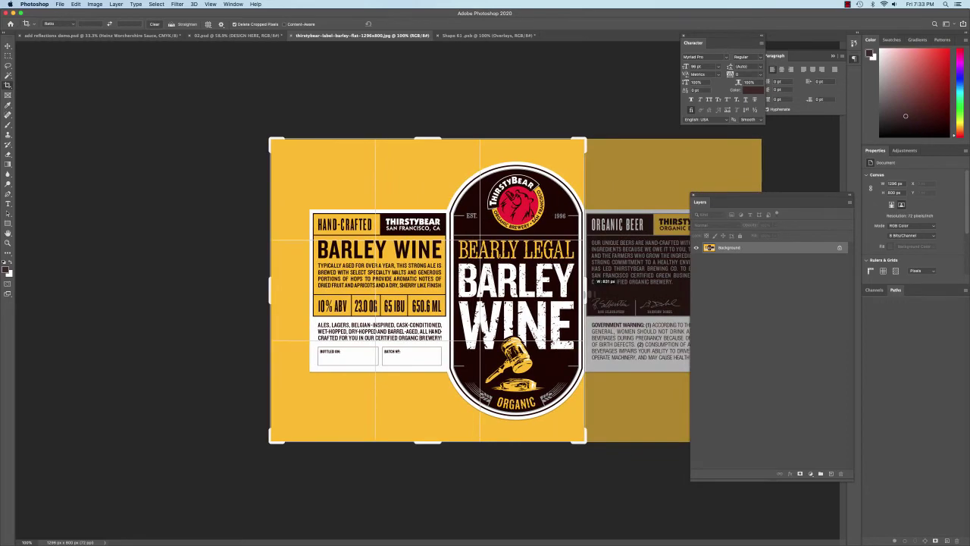
drag(270, 290, 359, 283)
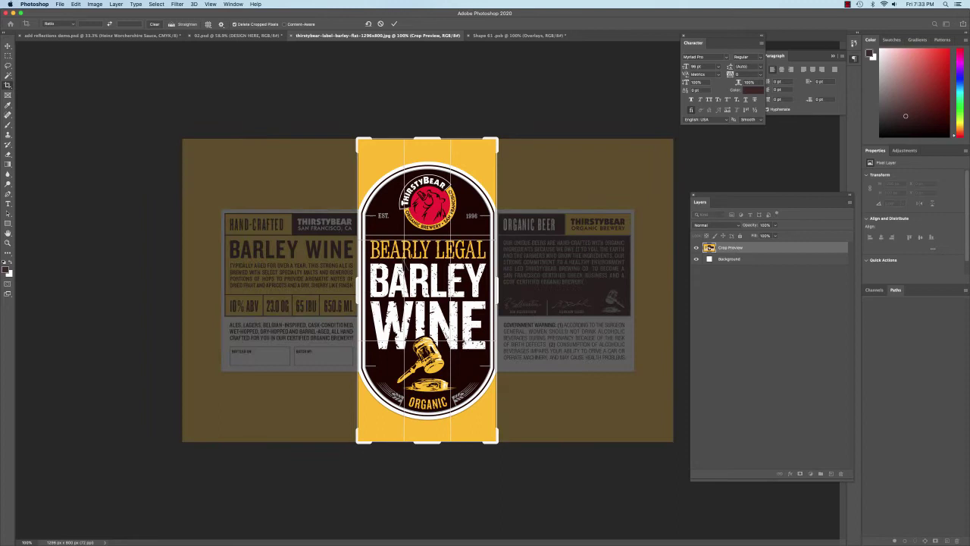
key(Return)
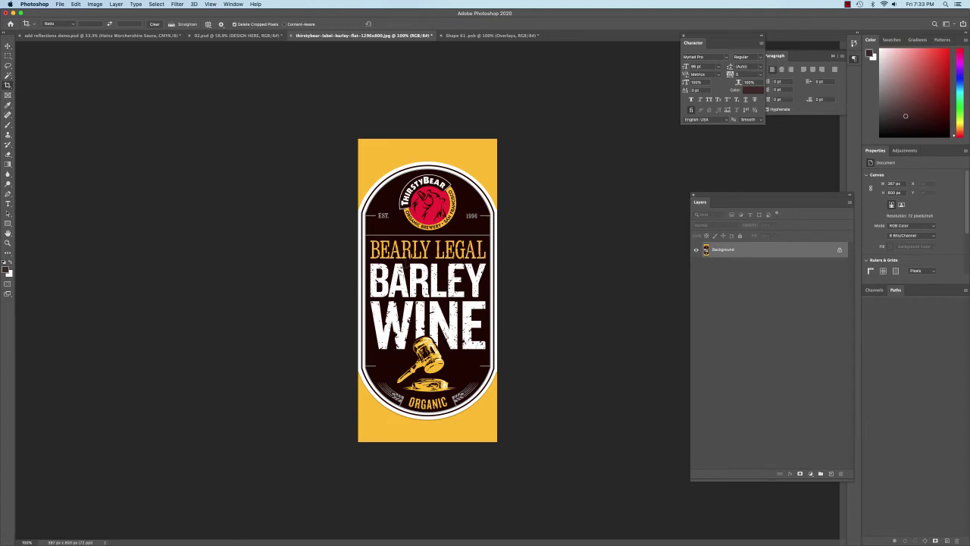
- In 02.psd, check the neck and main label layers, then open the DESIGN HERE smart object
key(v)
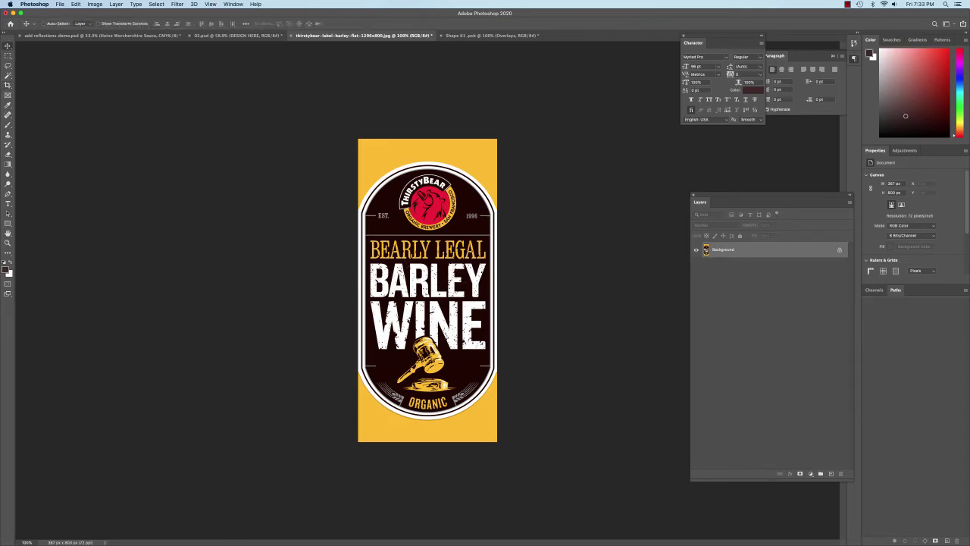
click(238, 35)
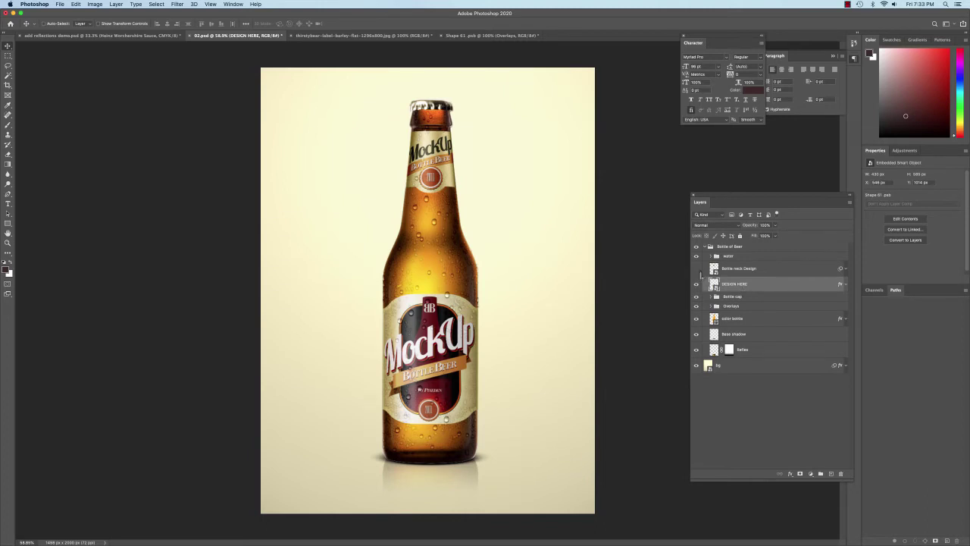
click(697, 269)
click(697, 284)
click(697, 284)
click(697, 284)
click(697, 285)
double_click(715, 287)
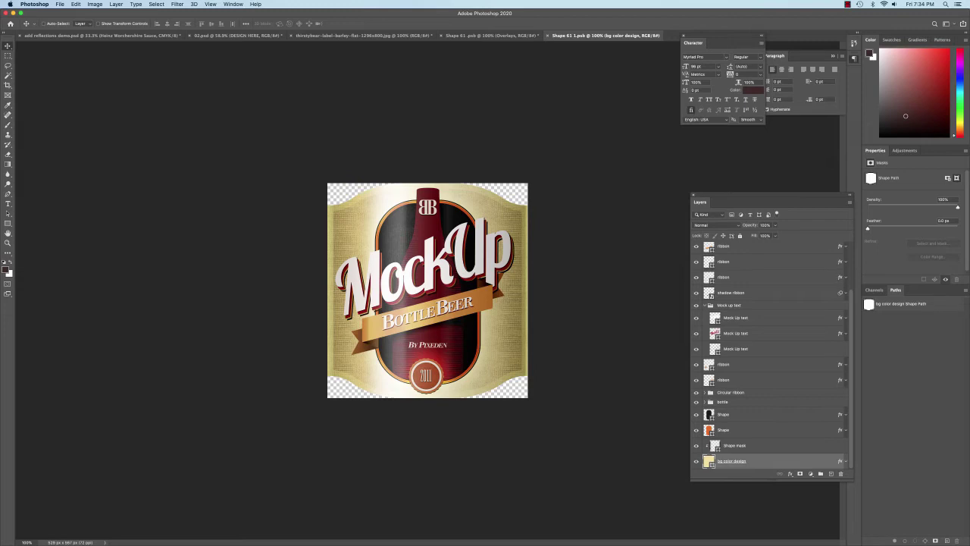
- Collapse the Overlays and Mock up text groups in Shape 61 1.psb
scroll(849, 273, up, 3)
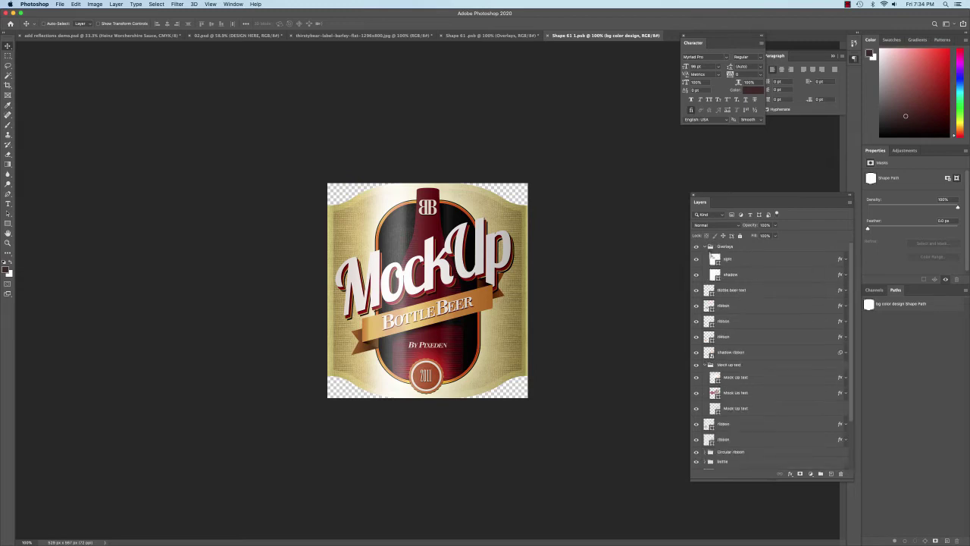
click(704, 247)
click(712, 334)
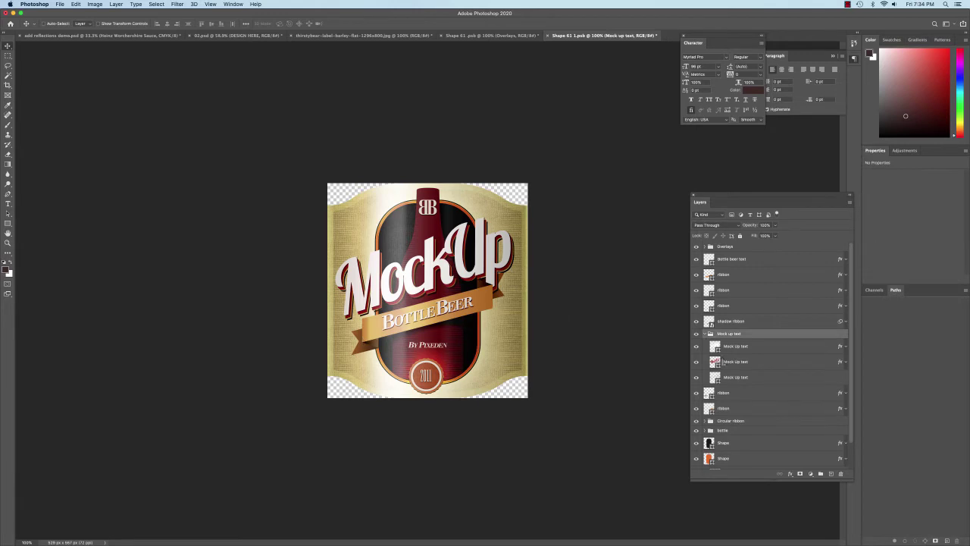
click(706, 334)
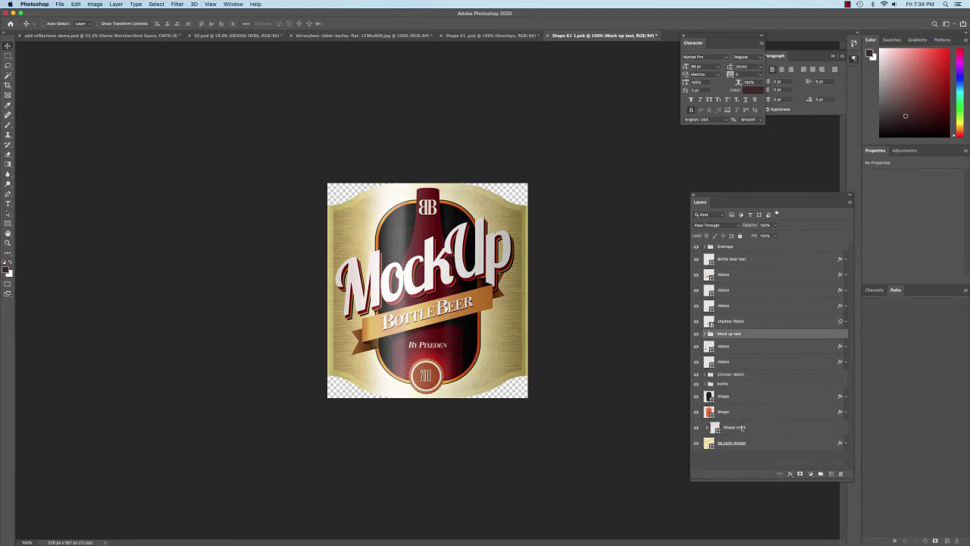
- Hide every layer of the label smart object, then return to the cropped thirstybear label
click(697, 443)
click(697, 443)
click(697, 249)
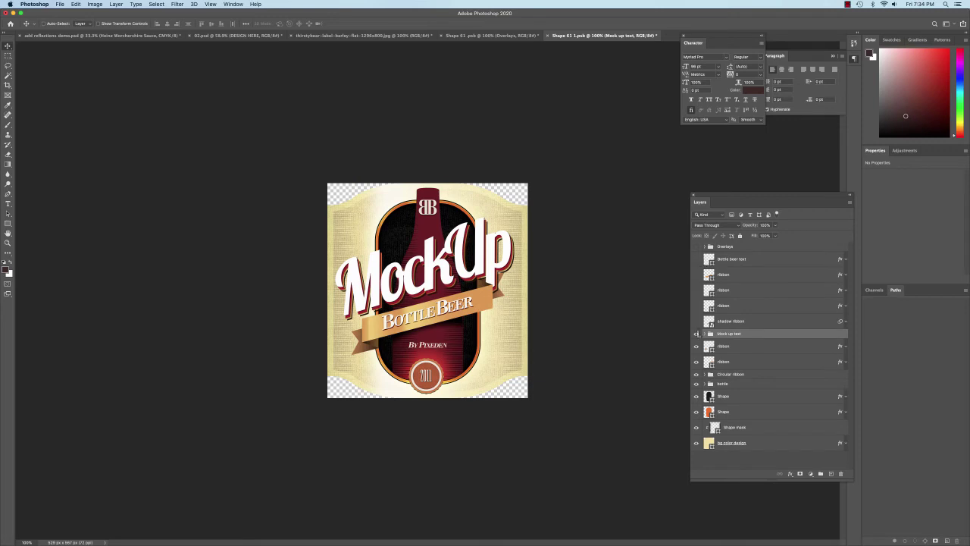
alt+click(707, 453)
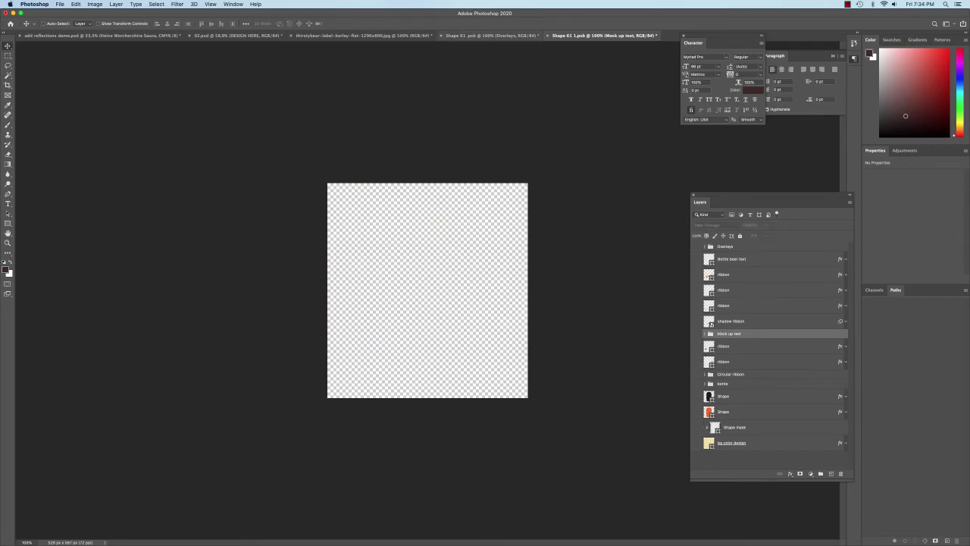
click(364, 36)
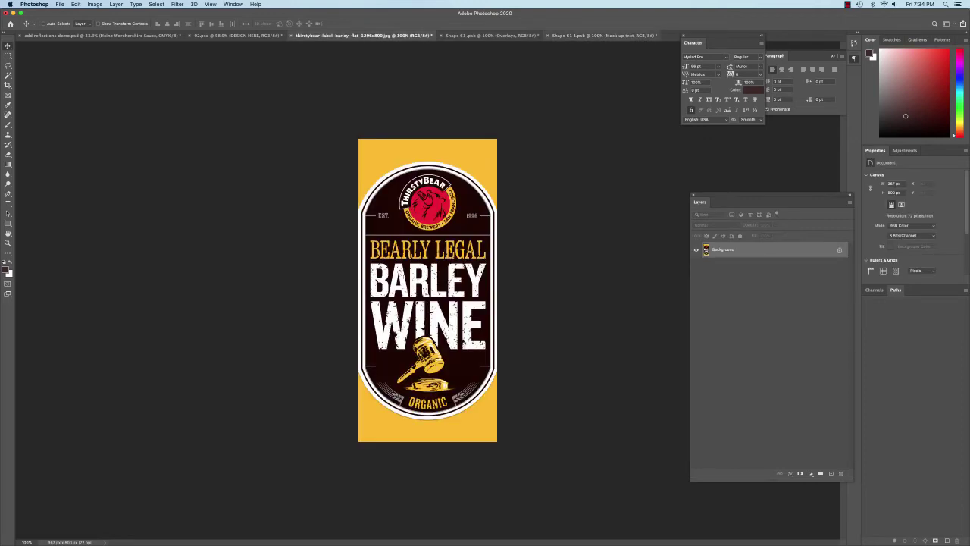
- Close the other Shape 61 .psb without saving and show the transparent Shape 61 1.psb
click(603, 36)
click(455, 36)
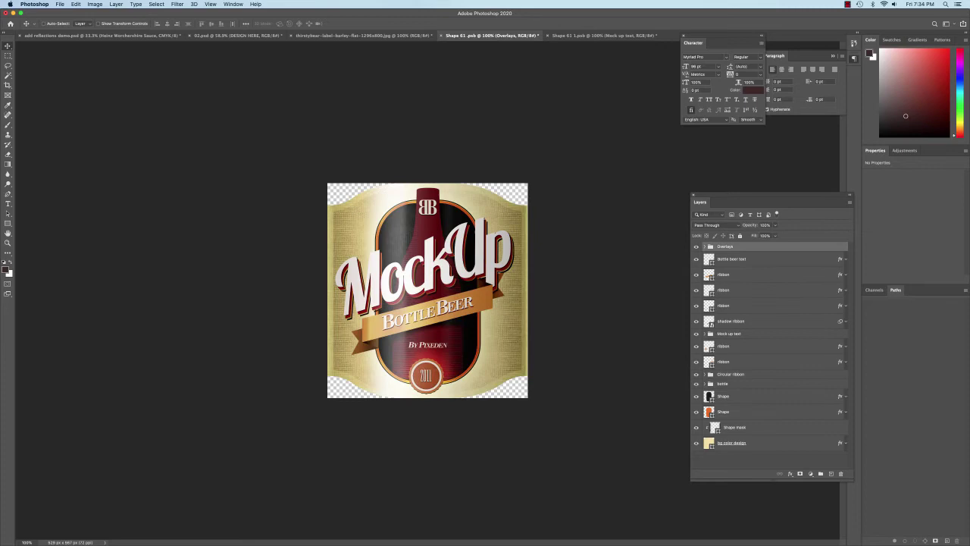
key(super+w)
click(458, 175)
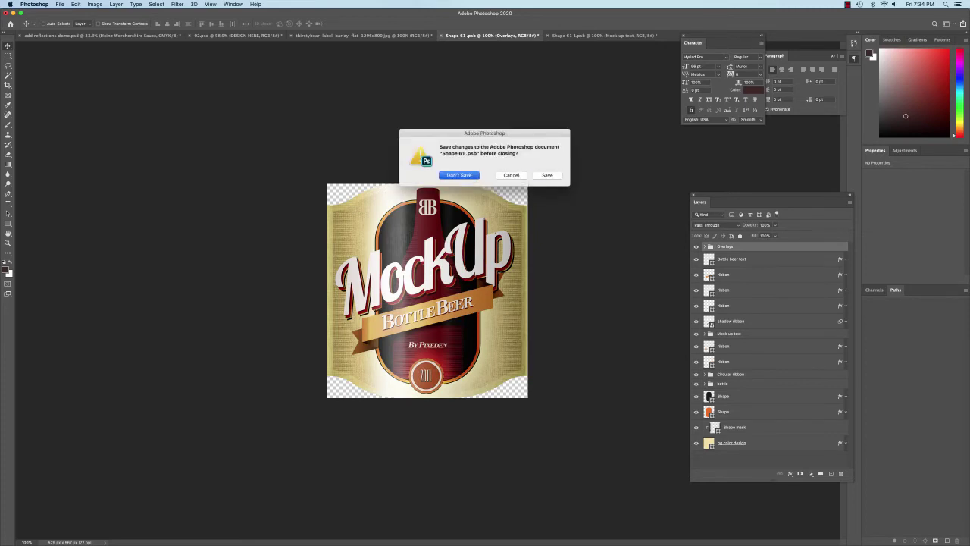
click(362, 36)
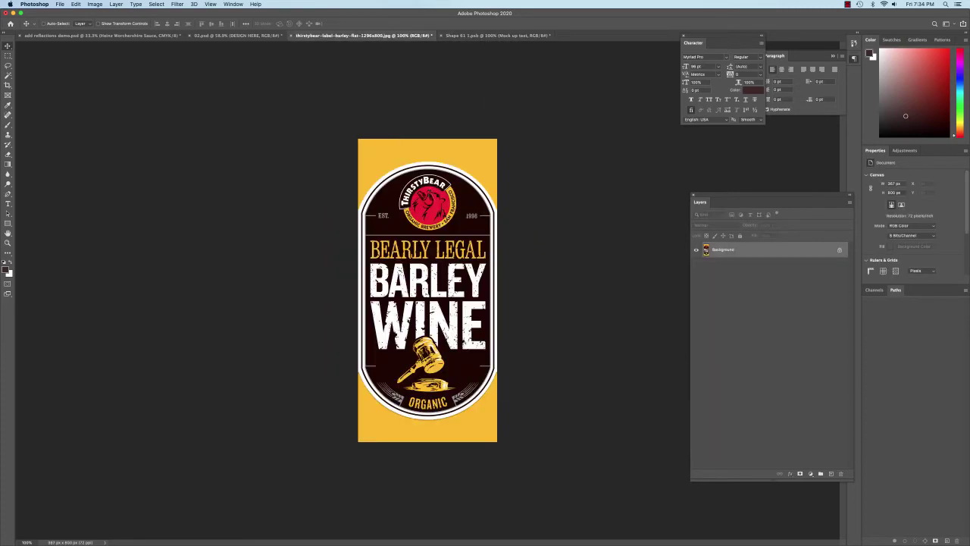
click(486, 37)
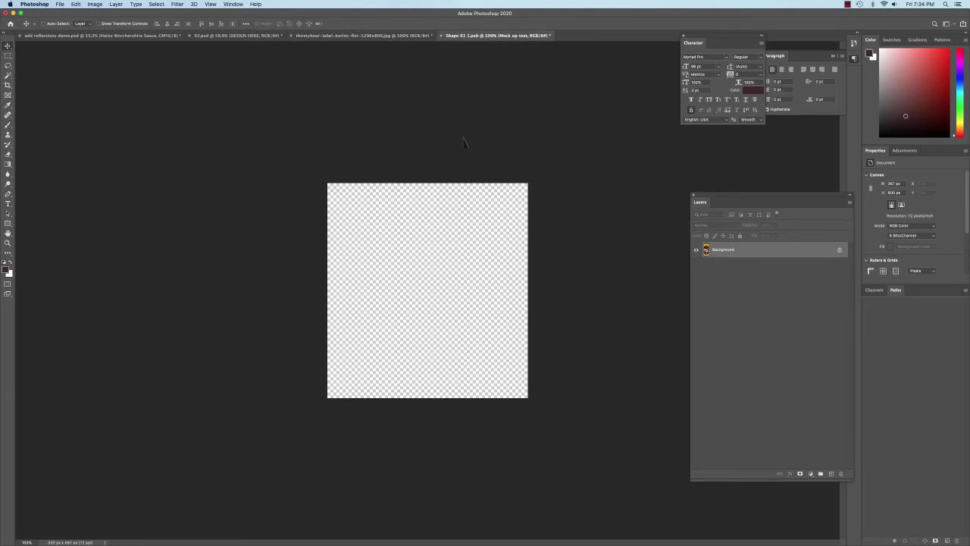
- Drag the Barley Wine label in as Layer 1, scale it to the canvas height, and centre it
drag(763, 337, 759, 248)
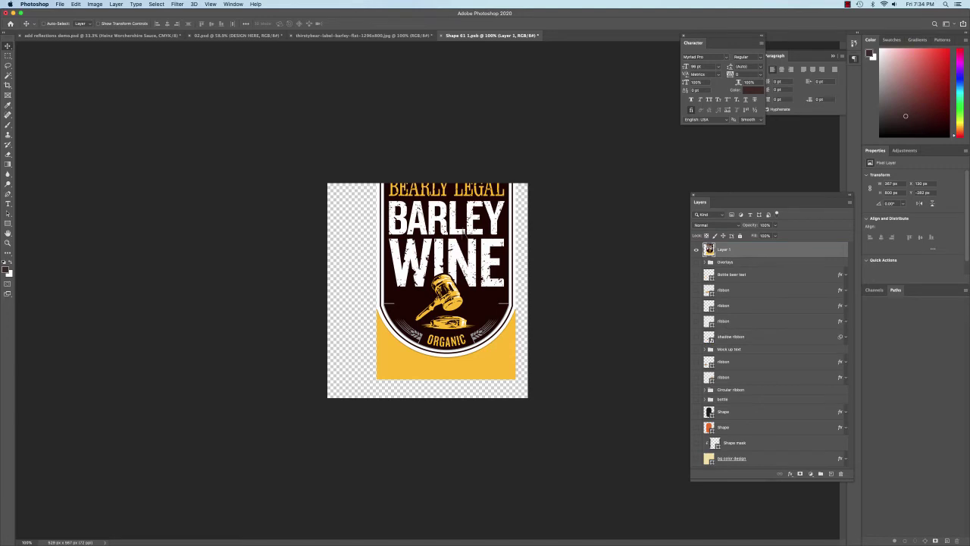
drag(469, 212, 448, 288)
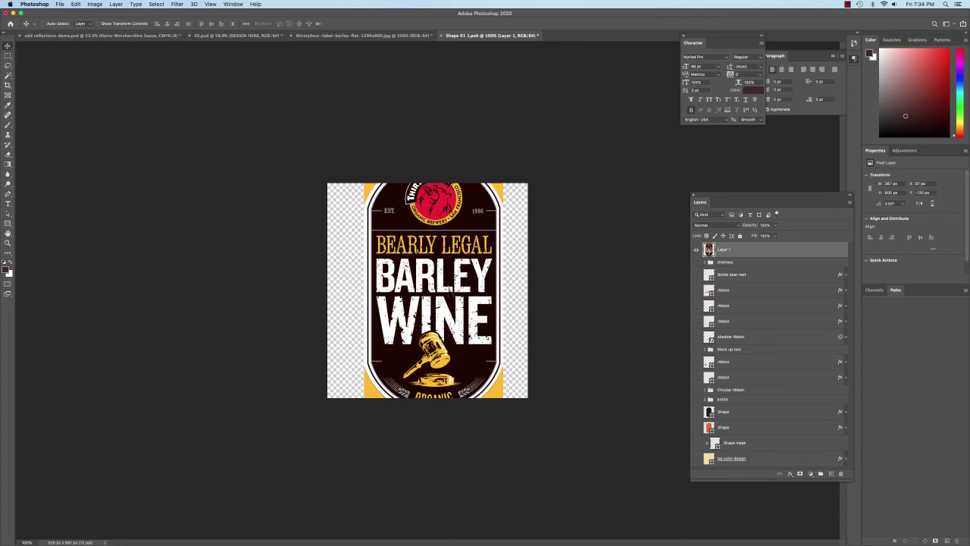
key(ctrl+t)
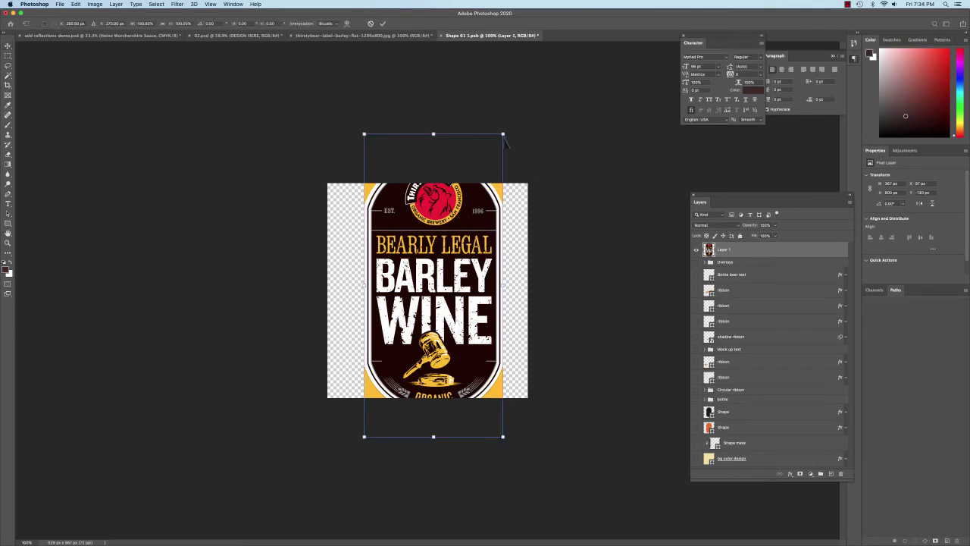
drag(504, 136, 488, 166)
drag(364, 438, 381, 423)
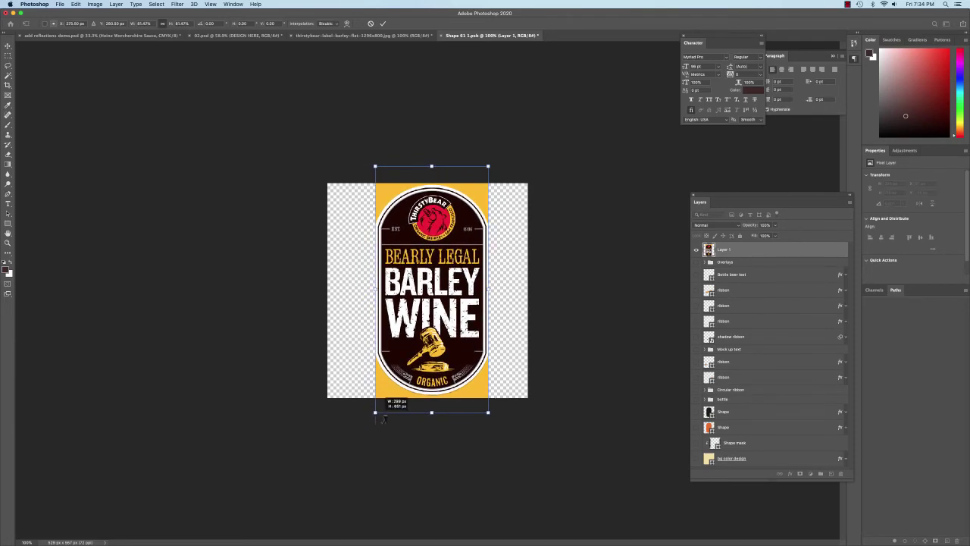
key(Return)
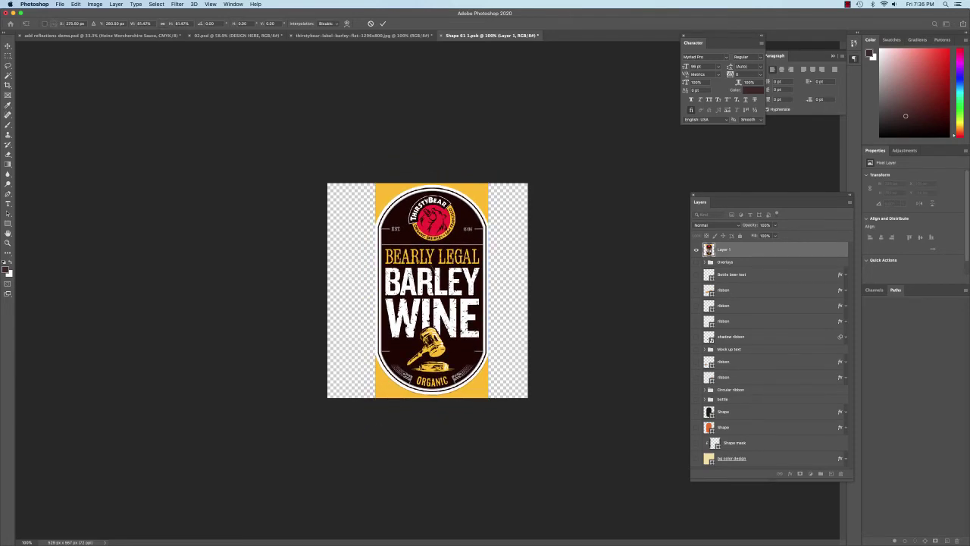
drag(433, 274, 429, 276)
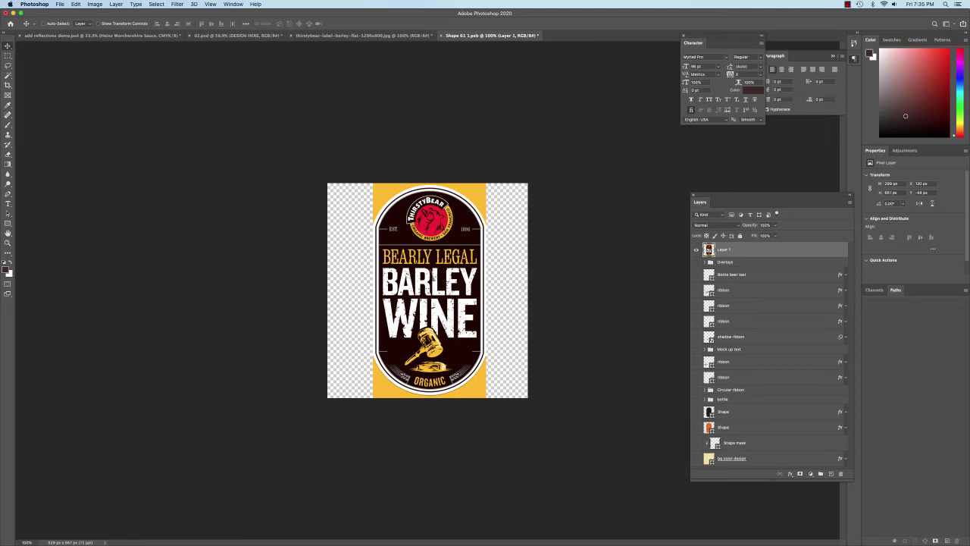
- Save Shape 61 1.psb, confirm the Barley Wine label on the 02.psd bottle, then return
click(59, 4)
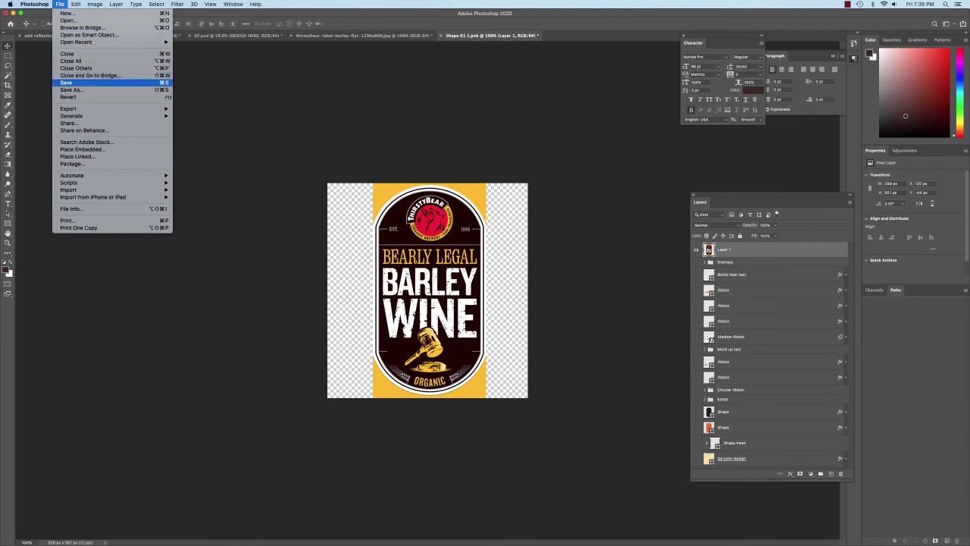
click(67, 82)
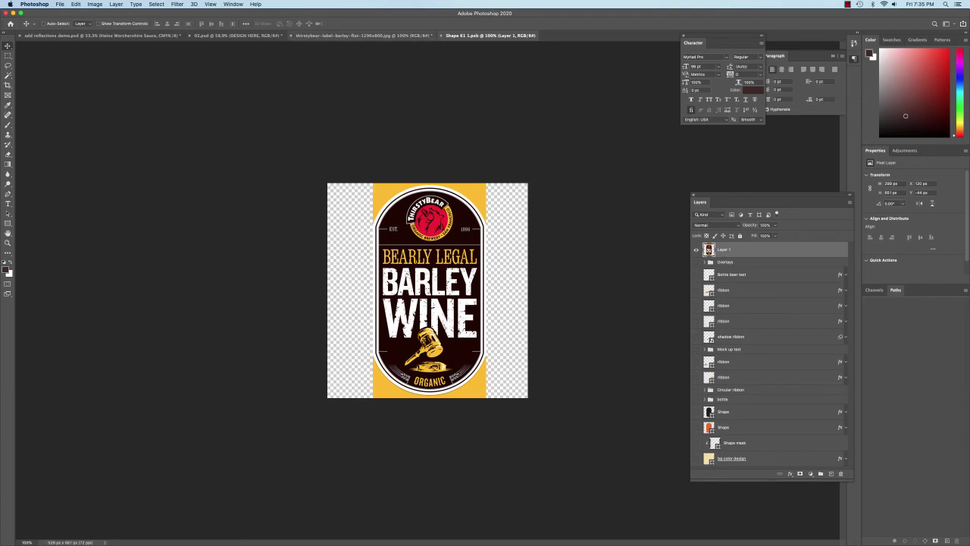
click(363, 36)
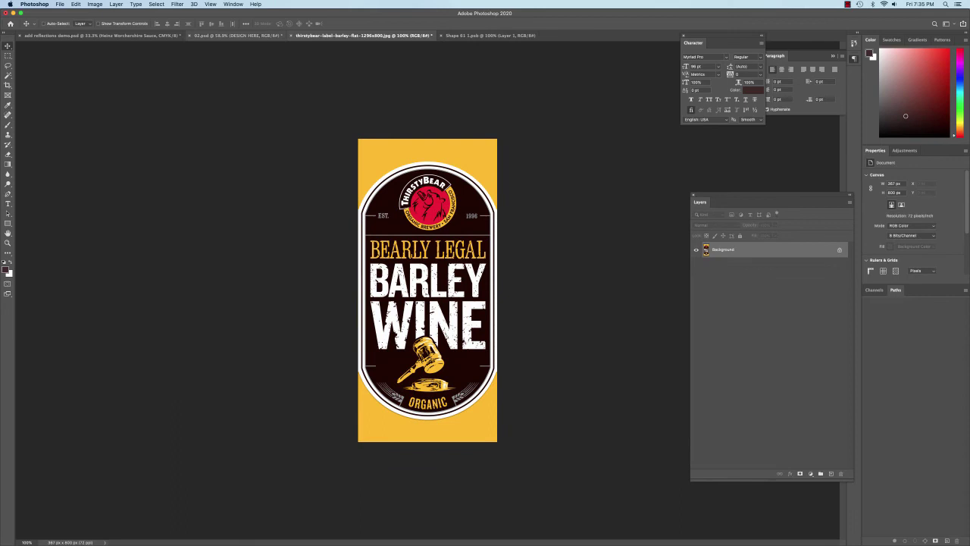
click(237, 35)
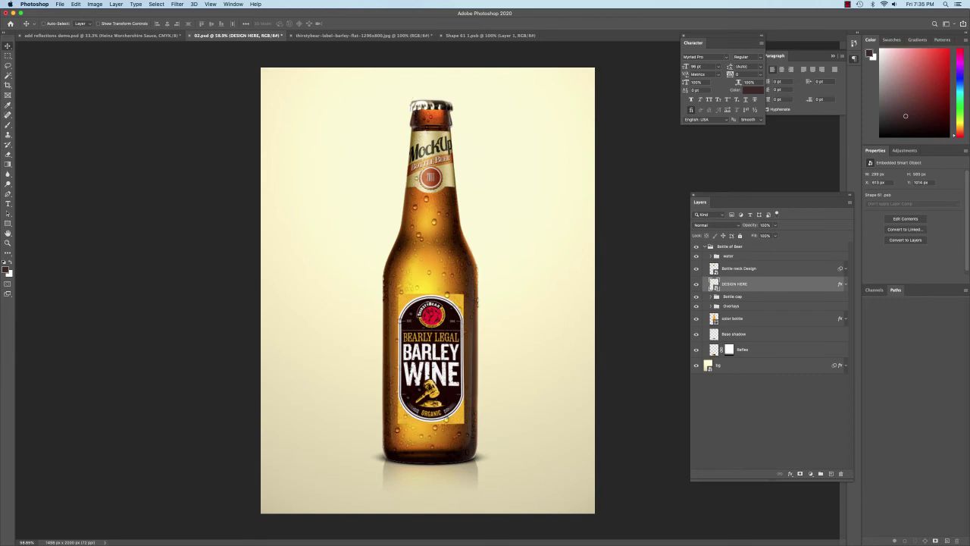
click(491, 36)
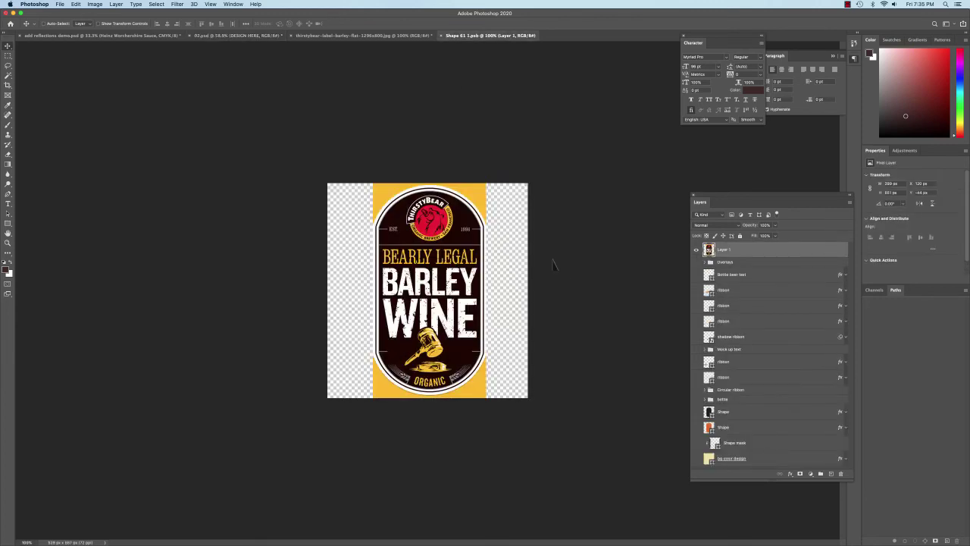
- Sample the label's yellow as the foreground colour and add a new layer above Overlays
key(i)
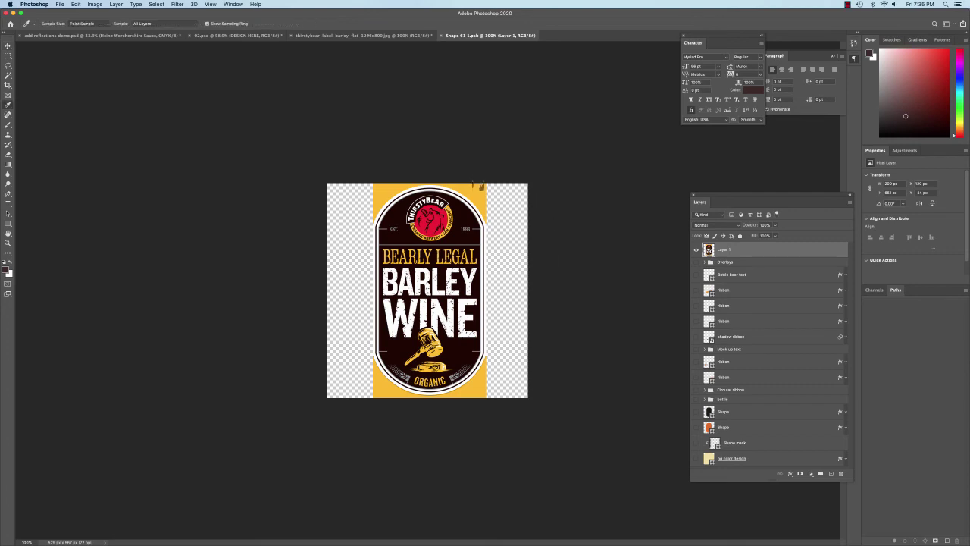
click(475, 187)
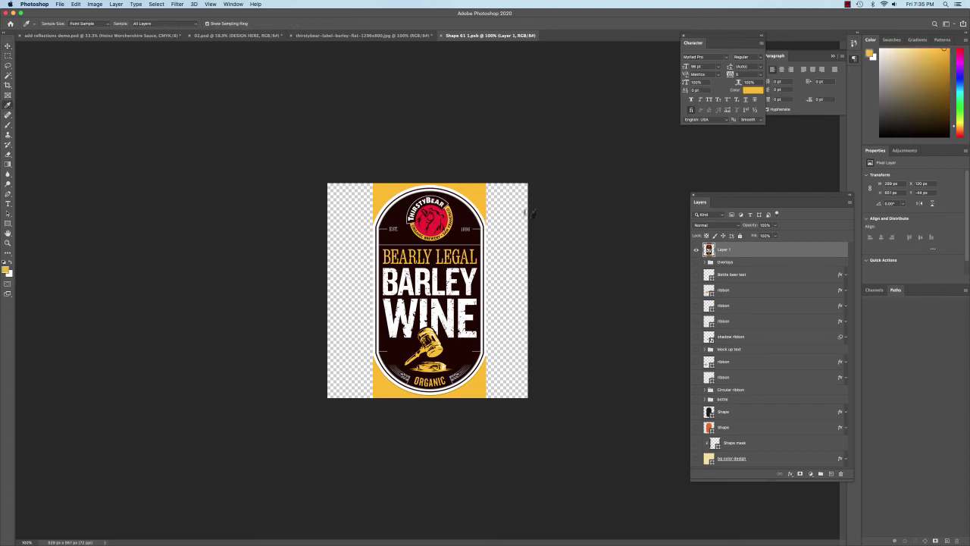
click(793, 265)
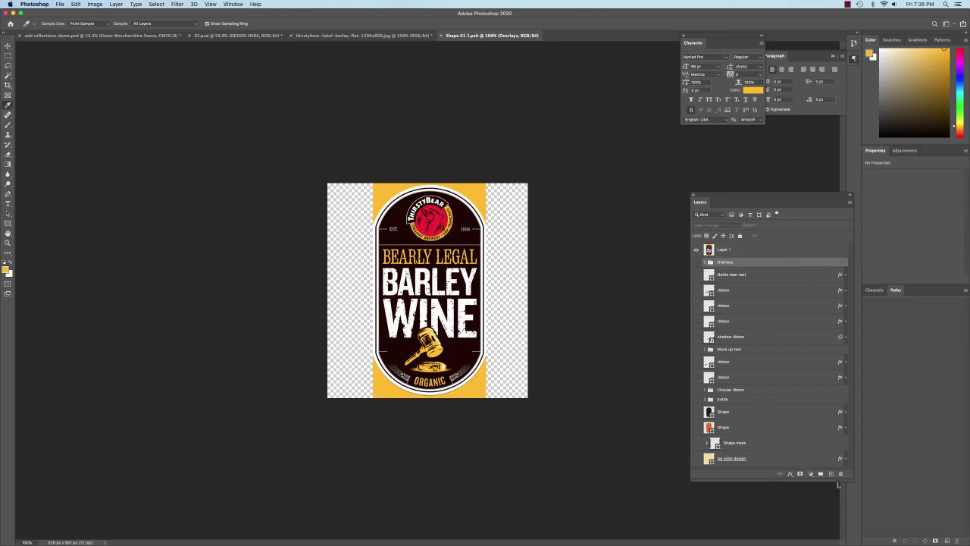
click(832, 473)
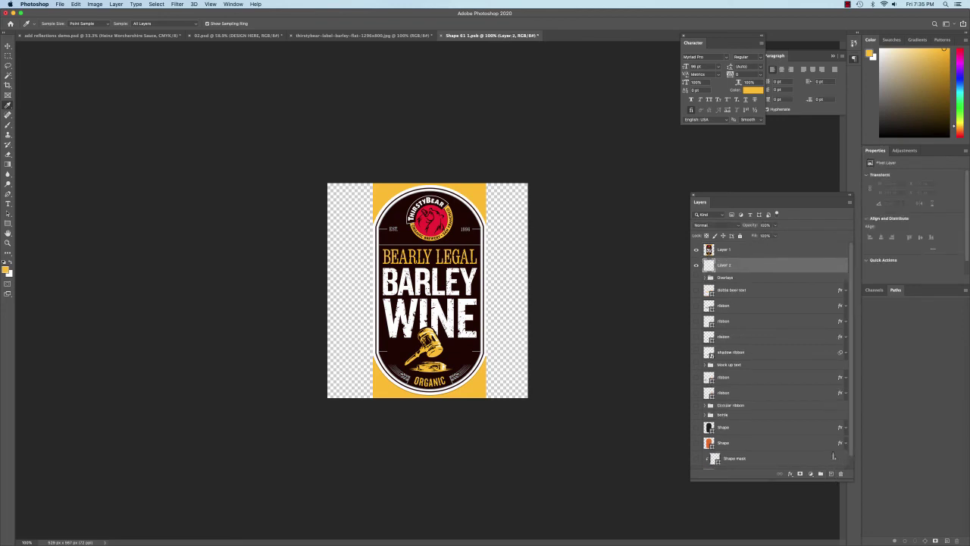
key(super+BackSpace)
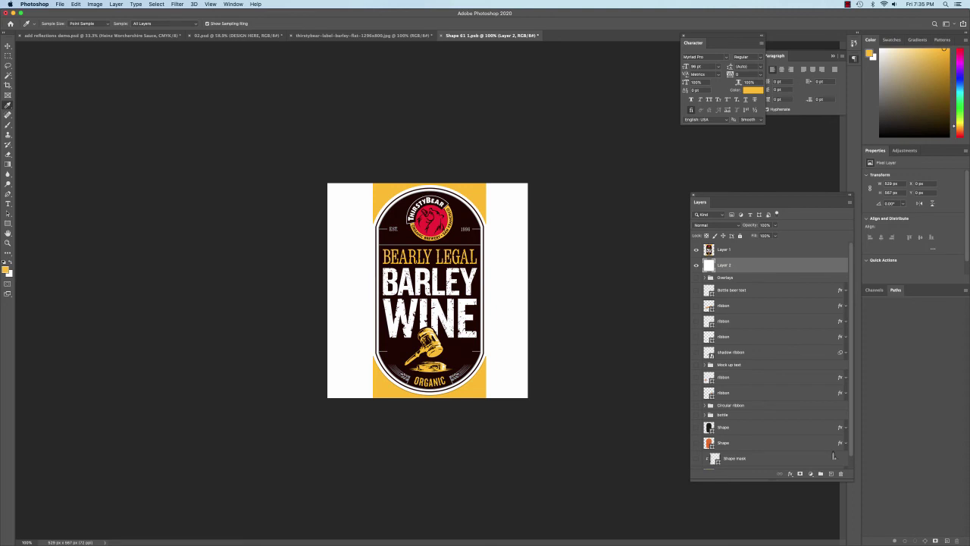
key(super+z)
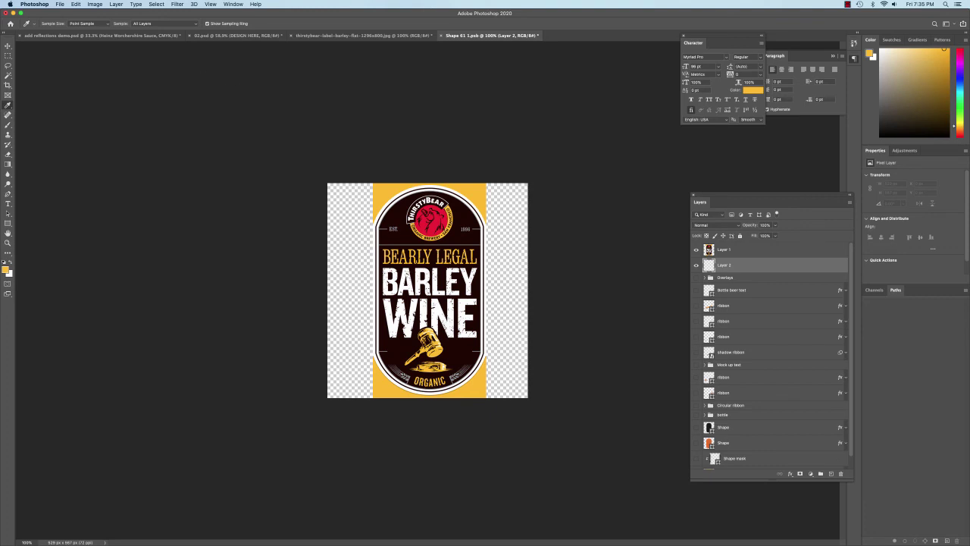
- Fill the new Layer 2 with the yellow foreground colour via Edit > Fill
click(75, 4)
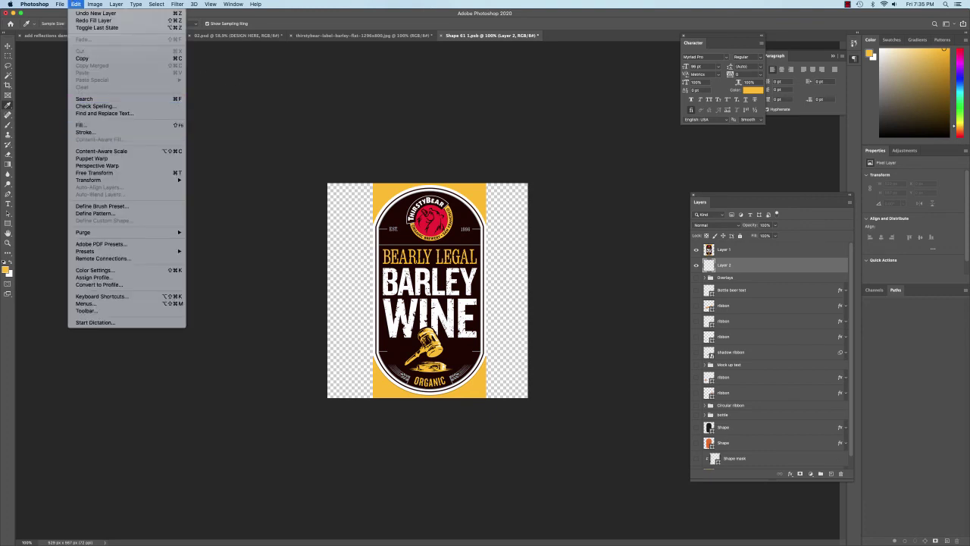
click(80, 125)
click(491, 241)
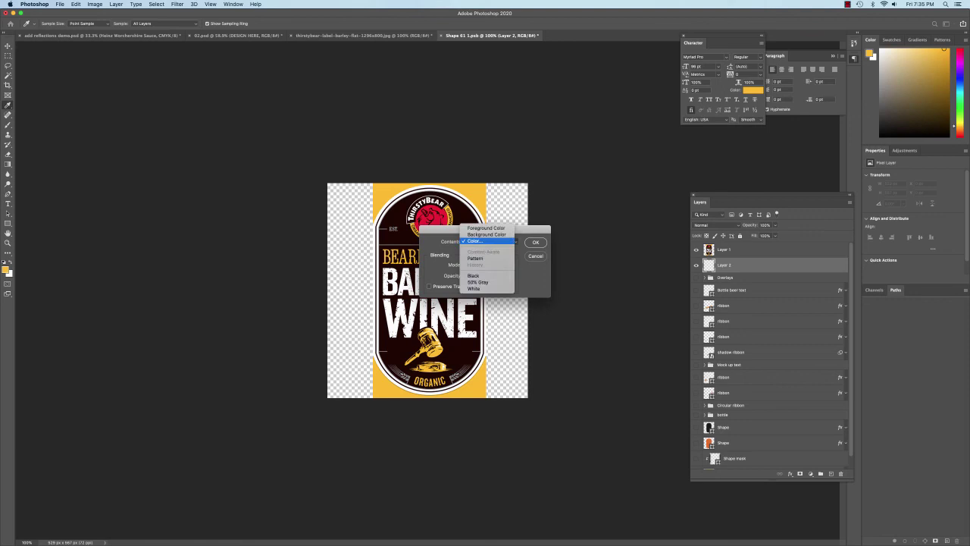
click(486, 228)
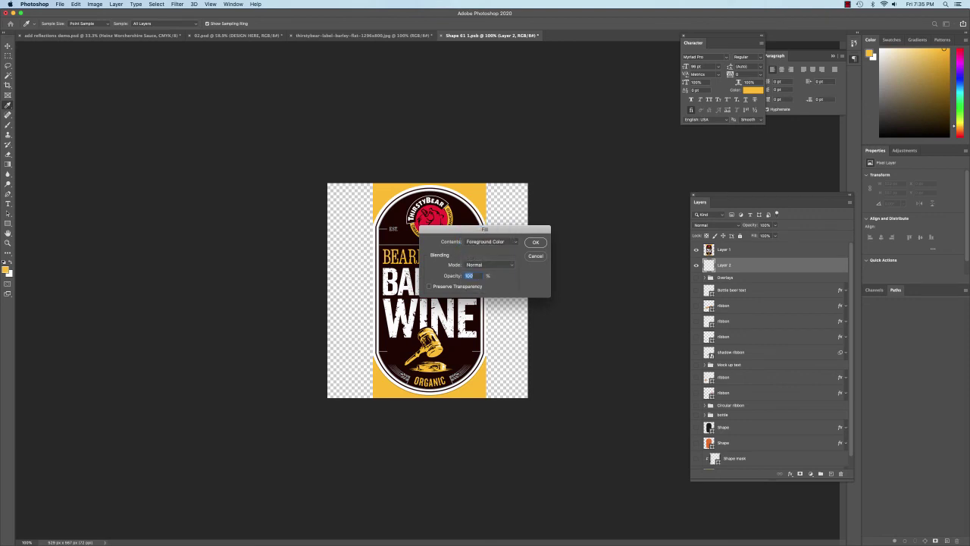
click(535, 242)
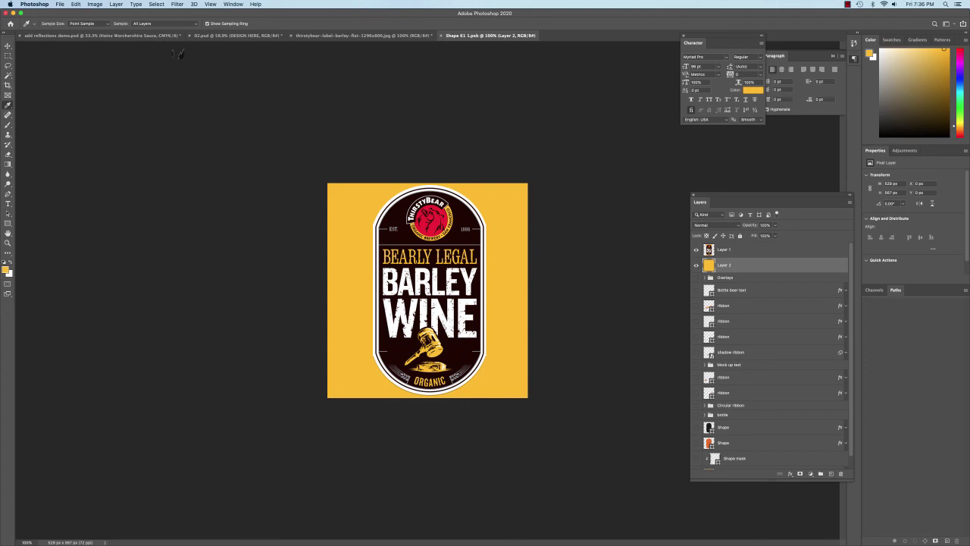
- View the 02.psd bottle with the Barley Wine oval label on a solid yellow background
click(237, 36)
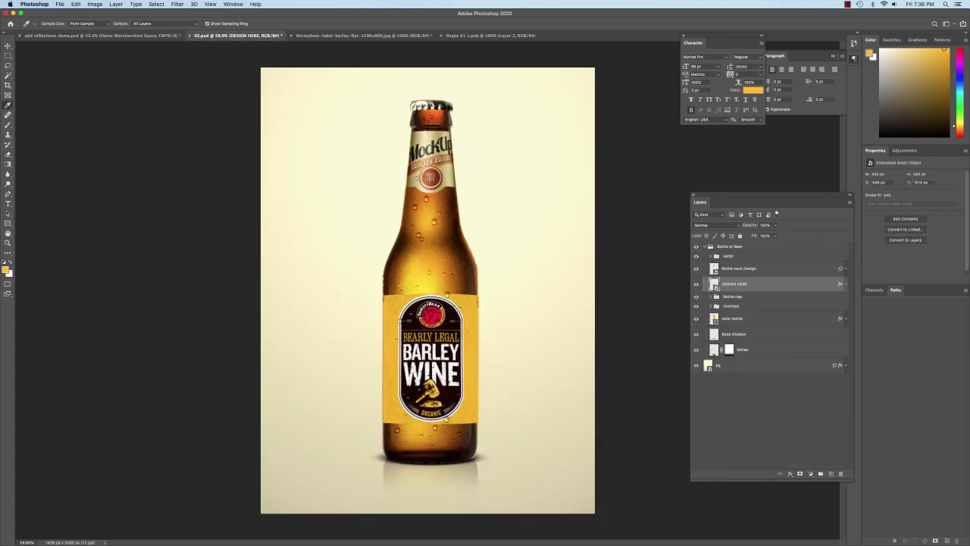